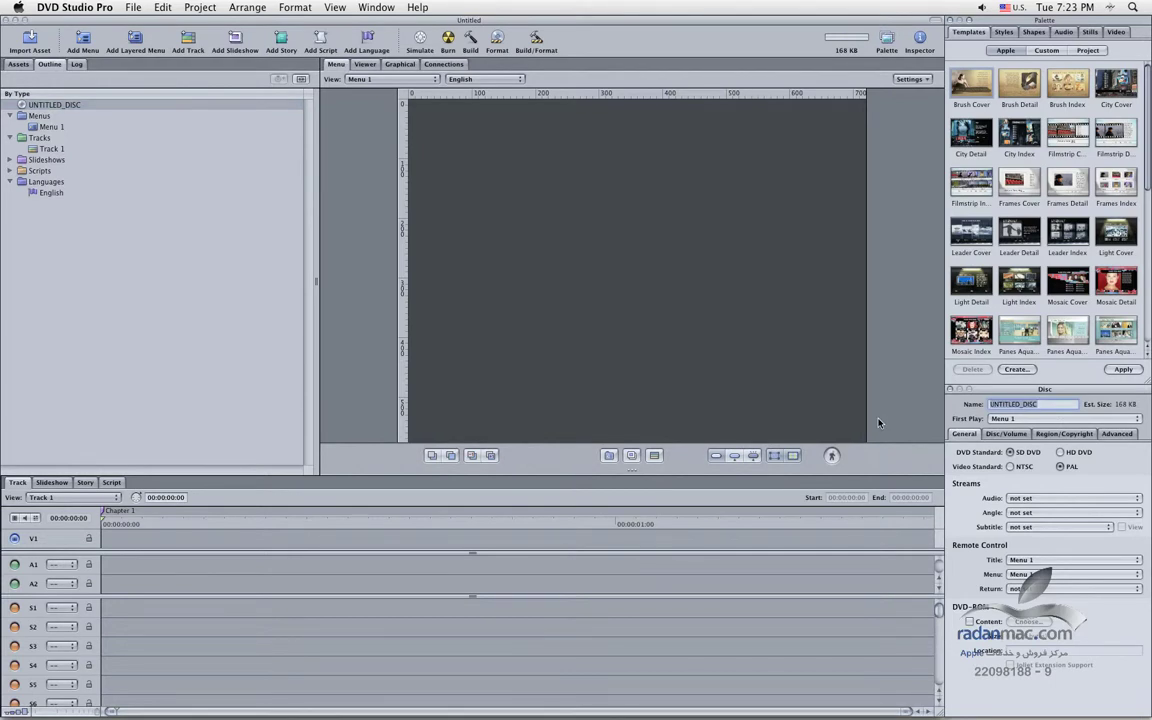
Step: Name the disc RADAN and display the project's asset list
type("ADAN")
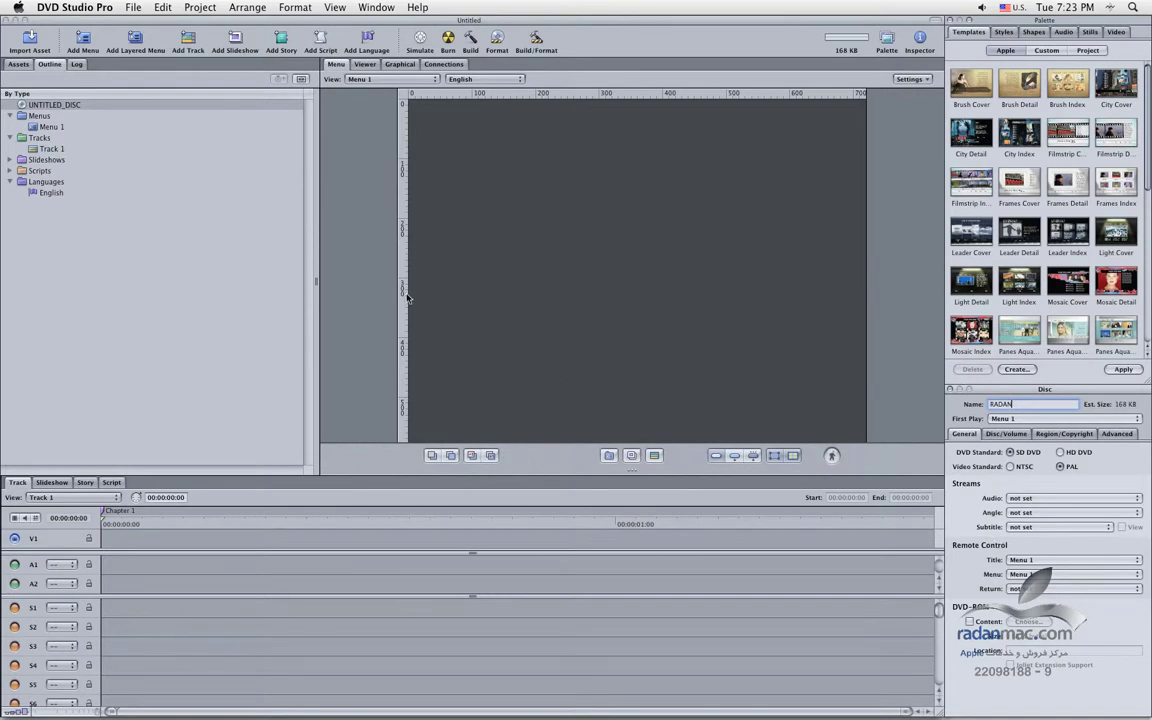
left_click(18, 64)
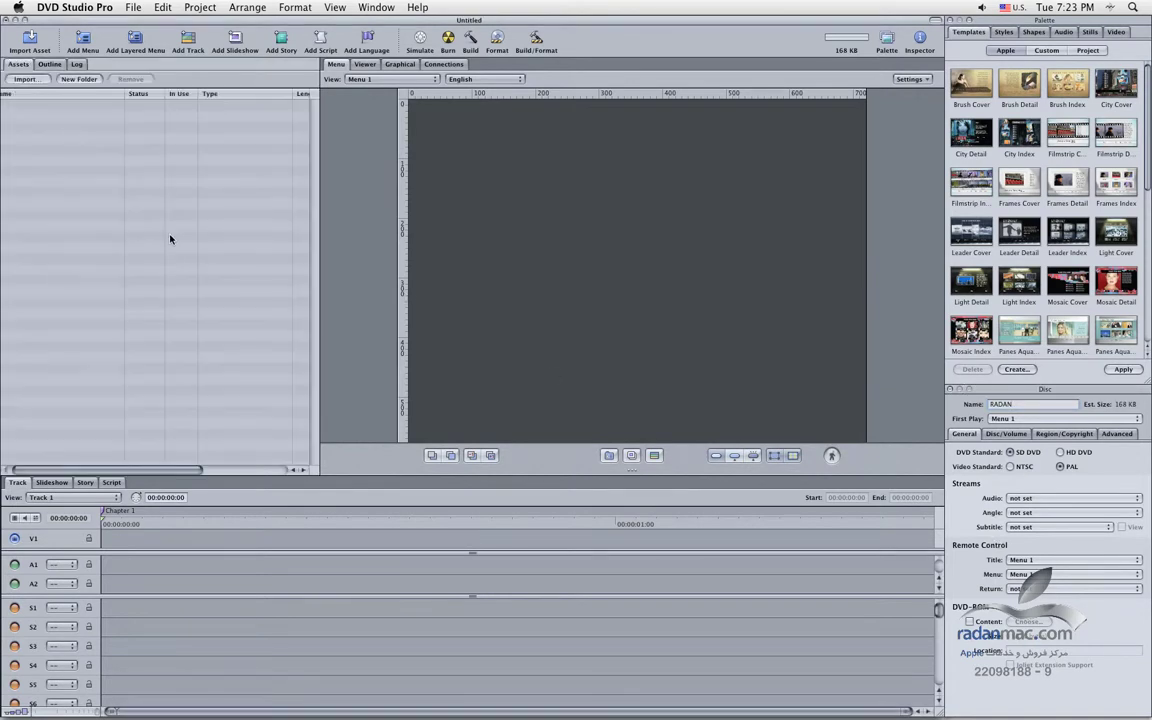
left_click(33, 81)
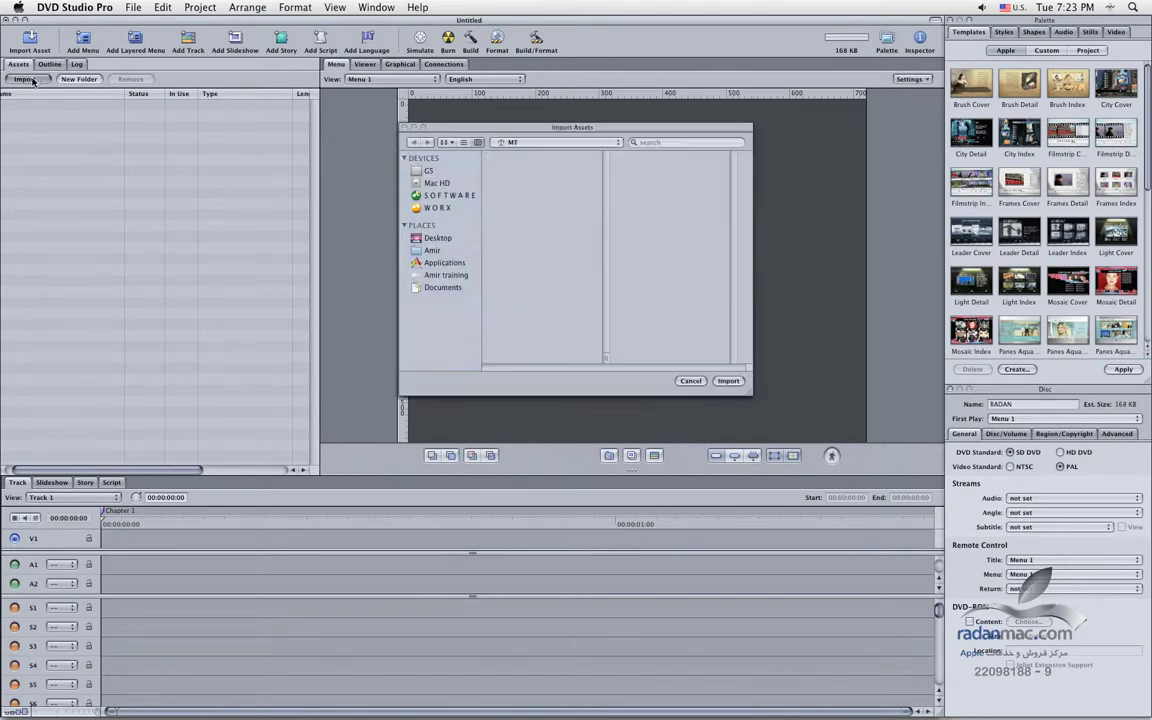
left_click(688, 382)
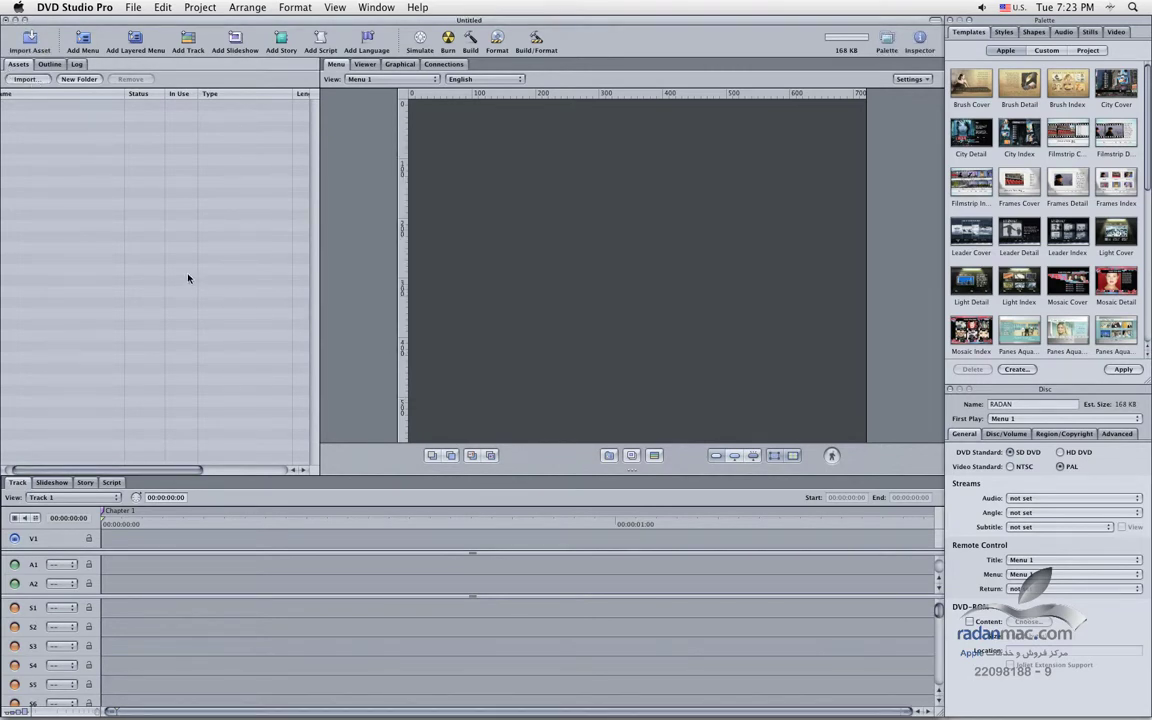
double_click(103, 248)
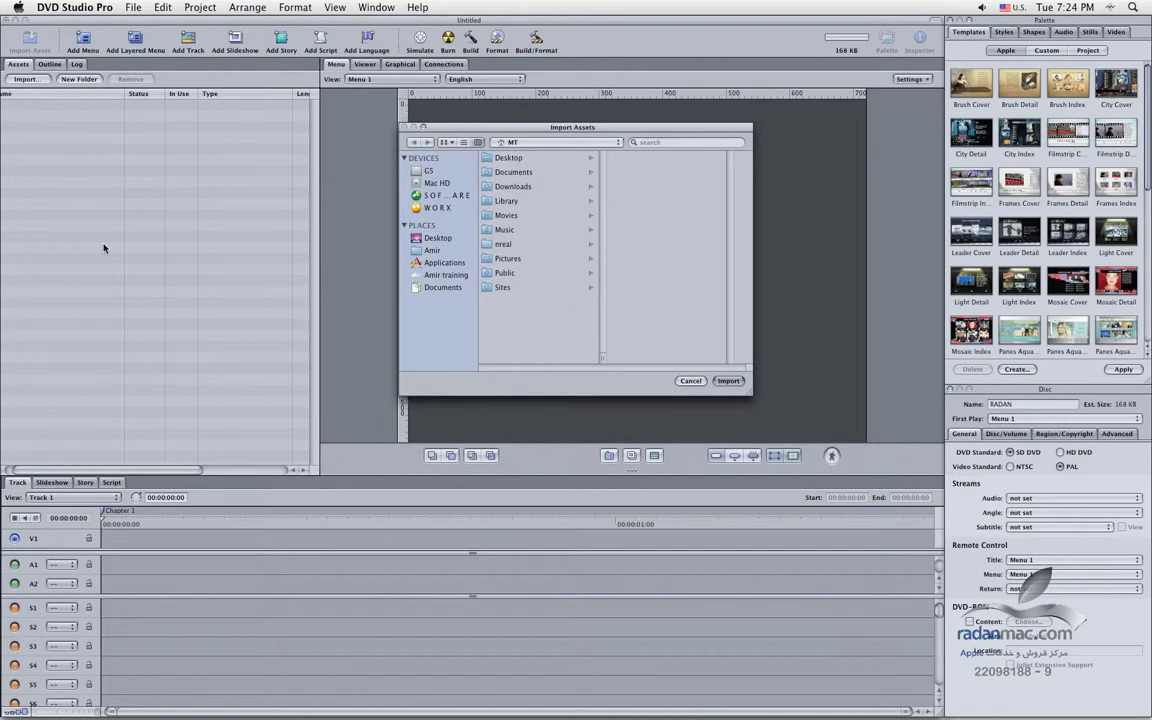
left_click(688, 380)
Step: Switch to Finder and import the Photos folder, including its Photo's Audio subfolder, into the project's assets
key("super+Tab")
key("super+Tab")
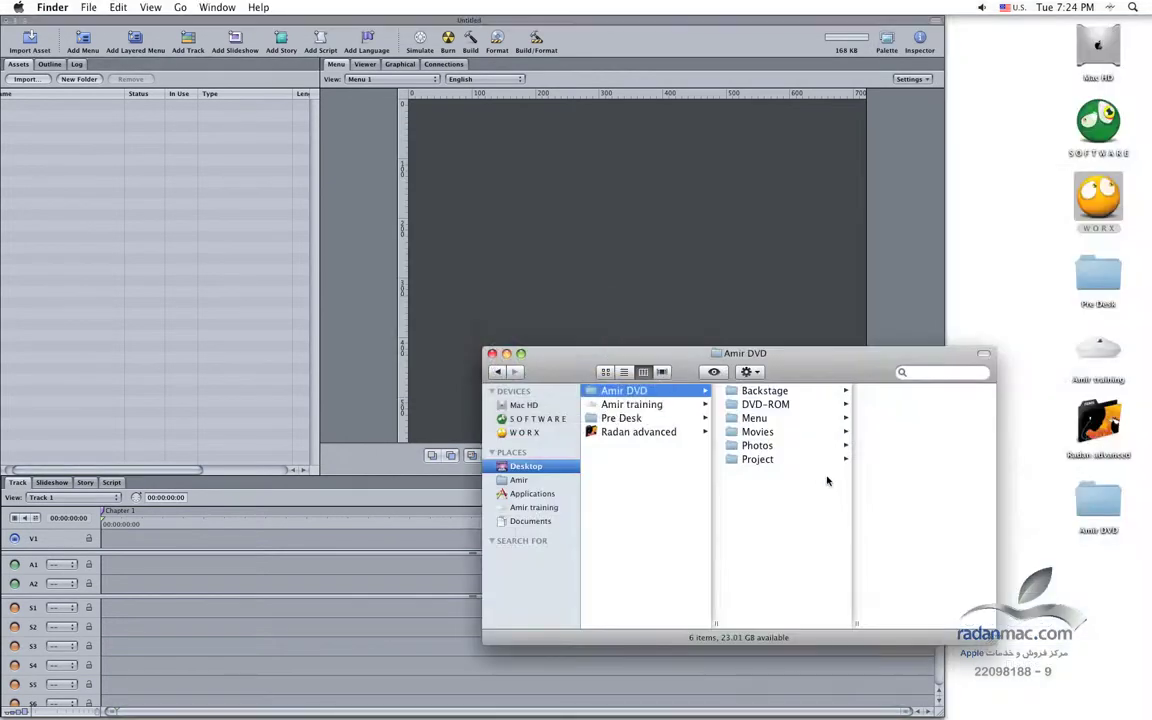
left_click_drag(812, 381, 649, 351)
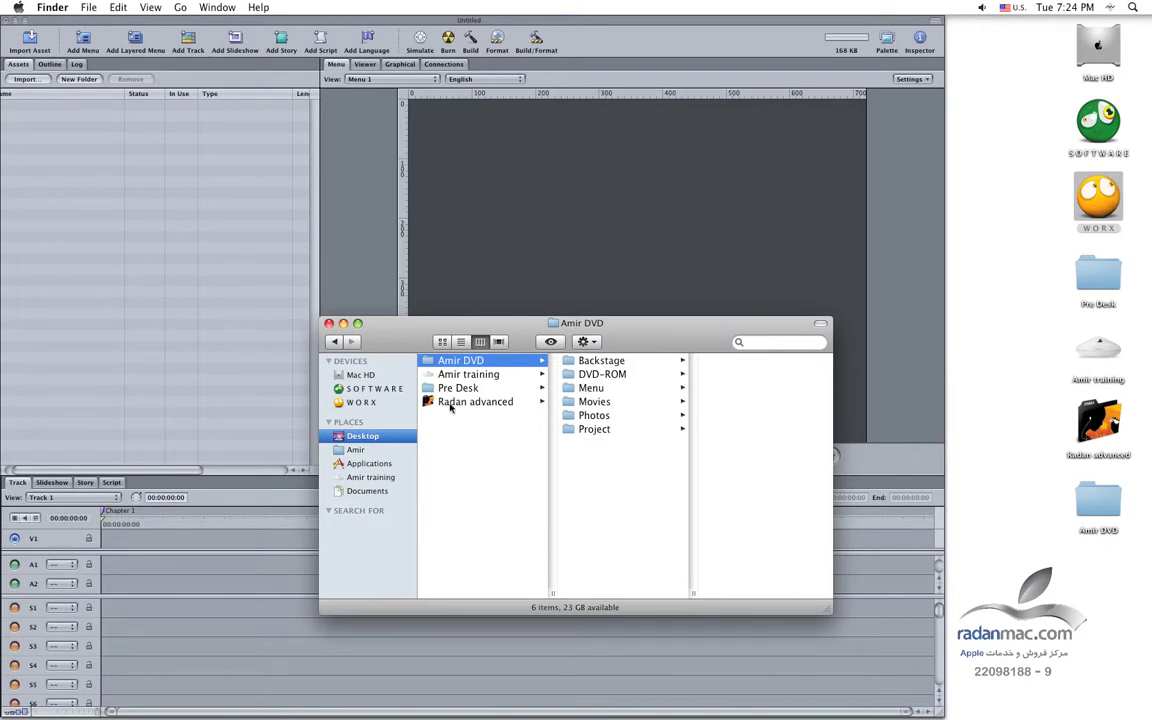
left_click(612, 417)
left_click_drag(663, 345, 640, 376)
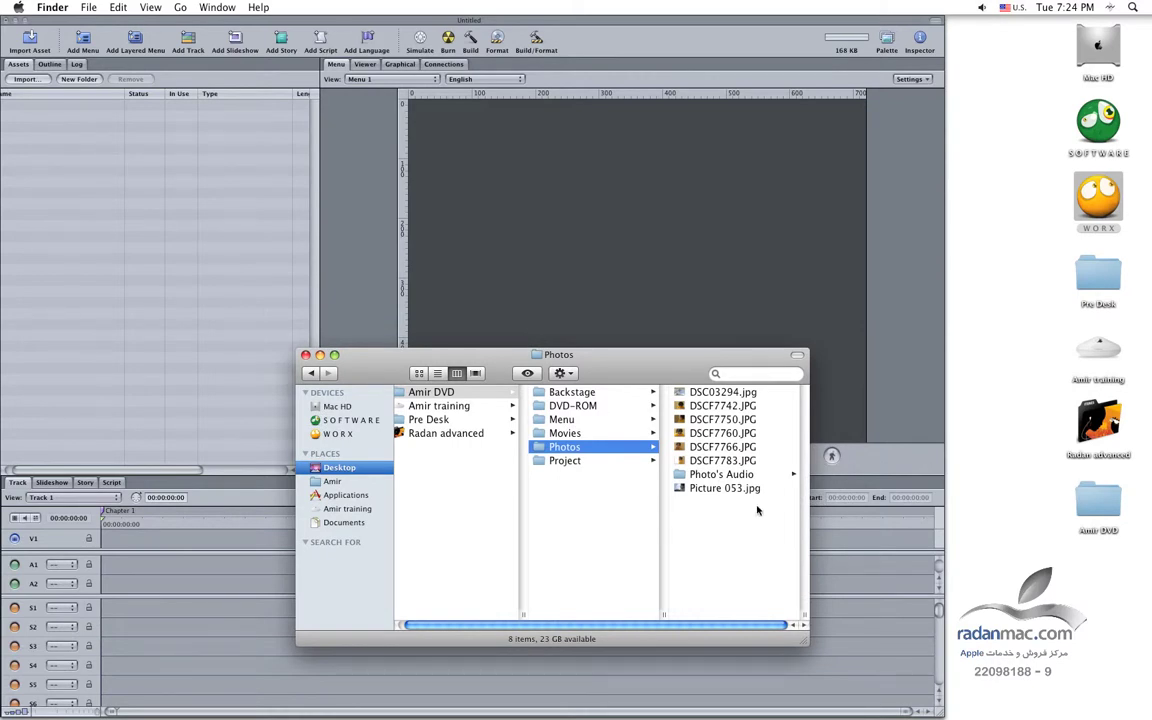
left_click(736, 474)
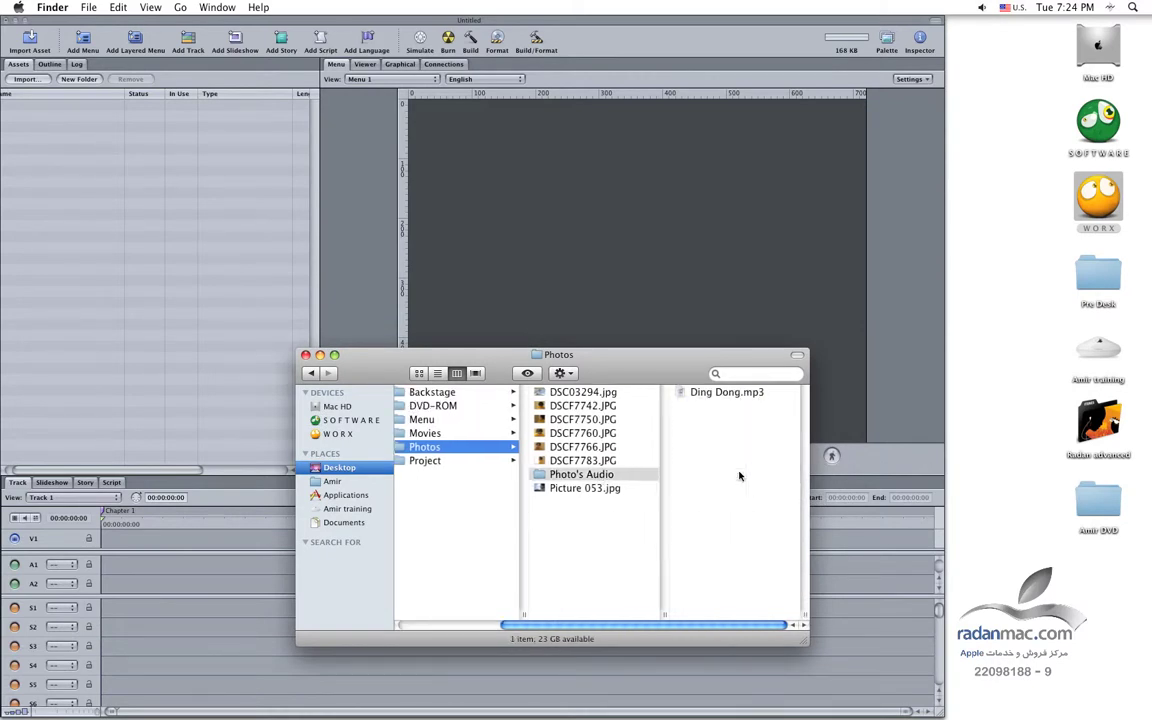
left_click_drag(428, 437, 156, 323)
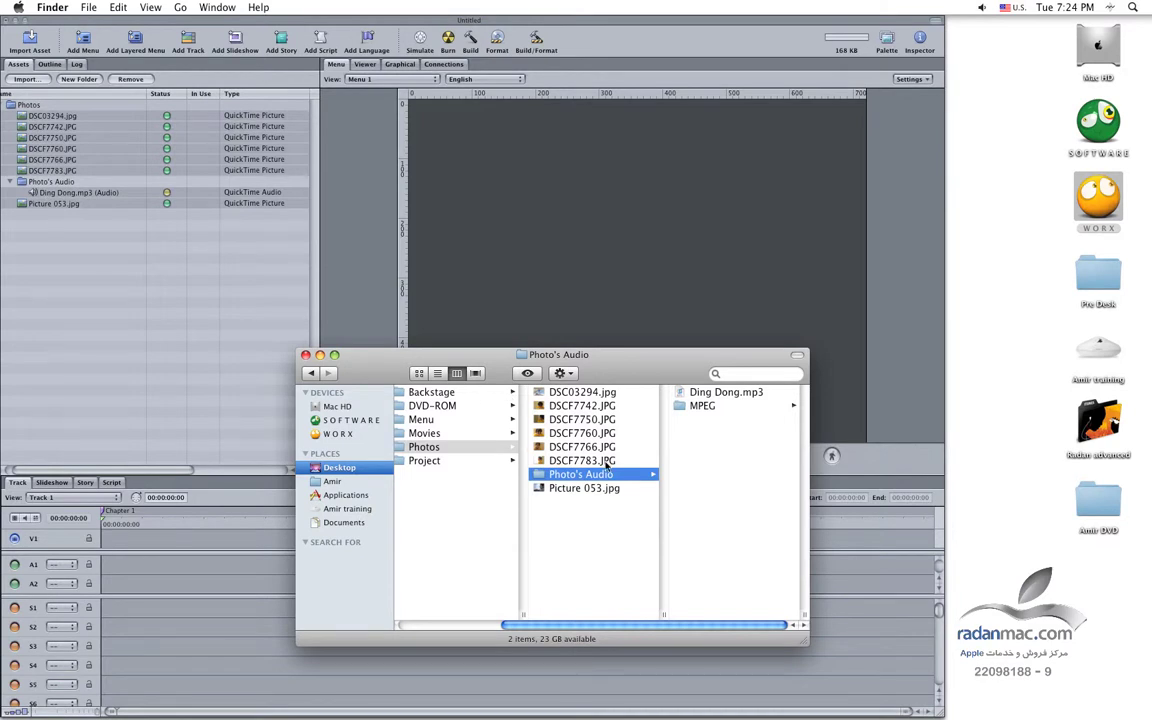
Step: Import the Movies folder, with its Languages subfolder and unknown place.mov, into the project's assets
left_click(456, 433)
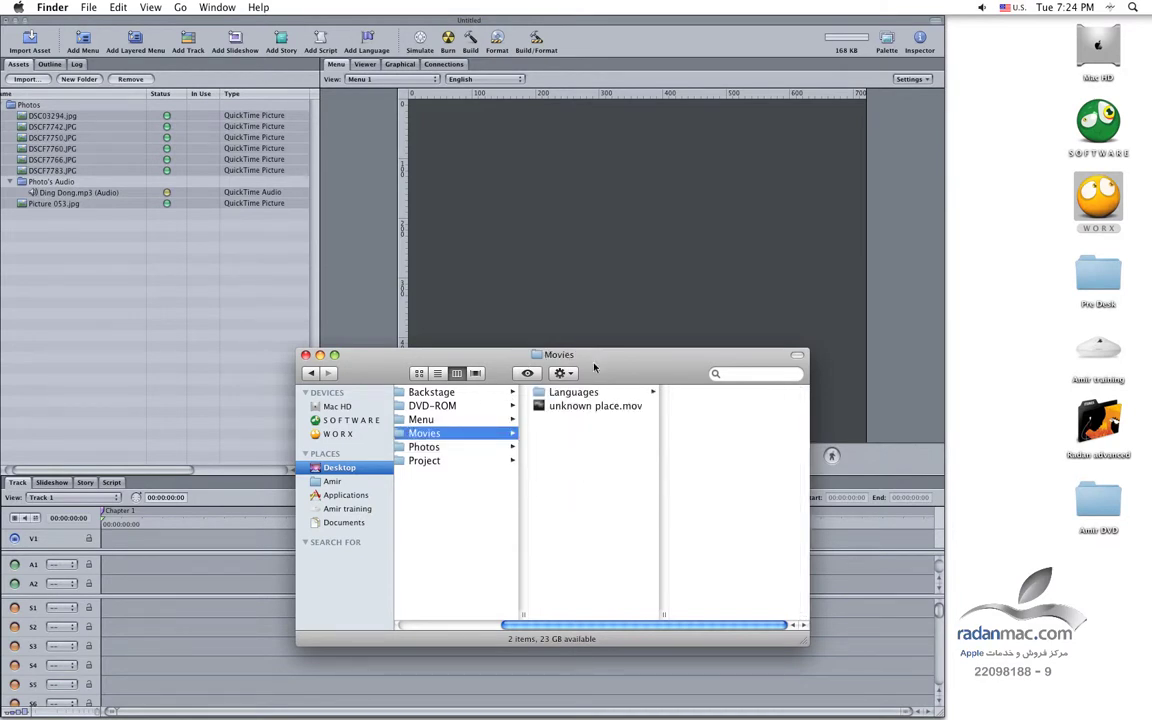
left_click_drag(562, 371, 609, 386)
left_click(635, 421)
left_click(651, 408)
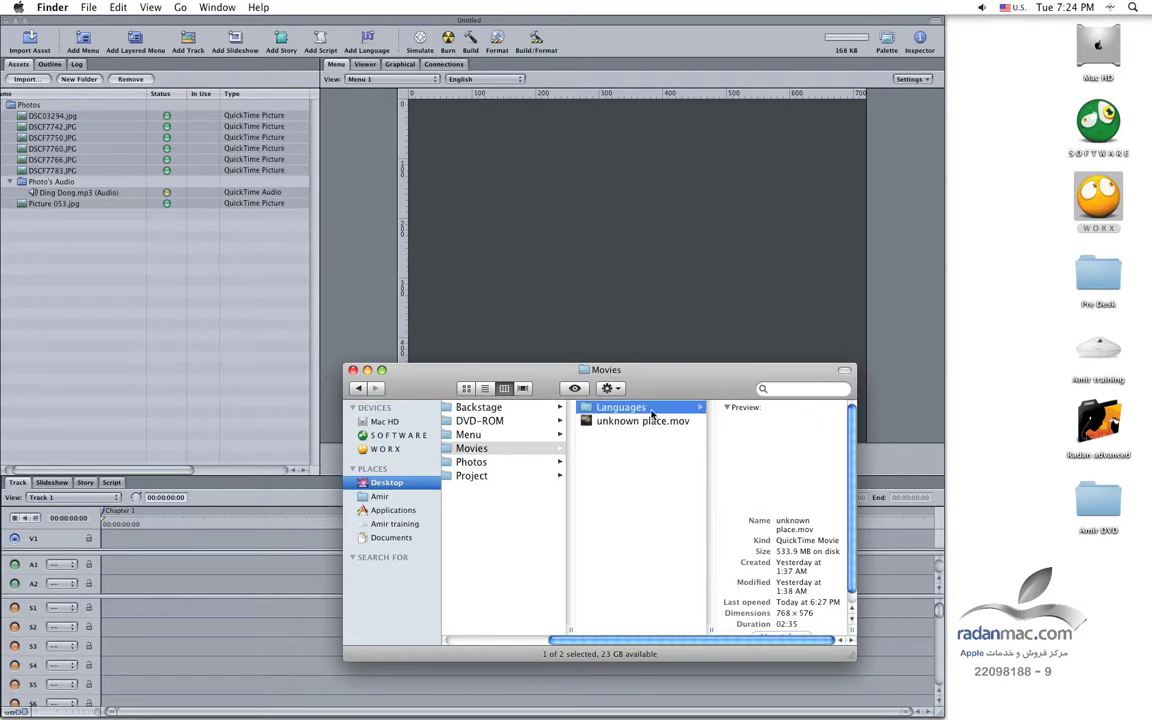
left_click(445, 447)
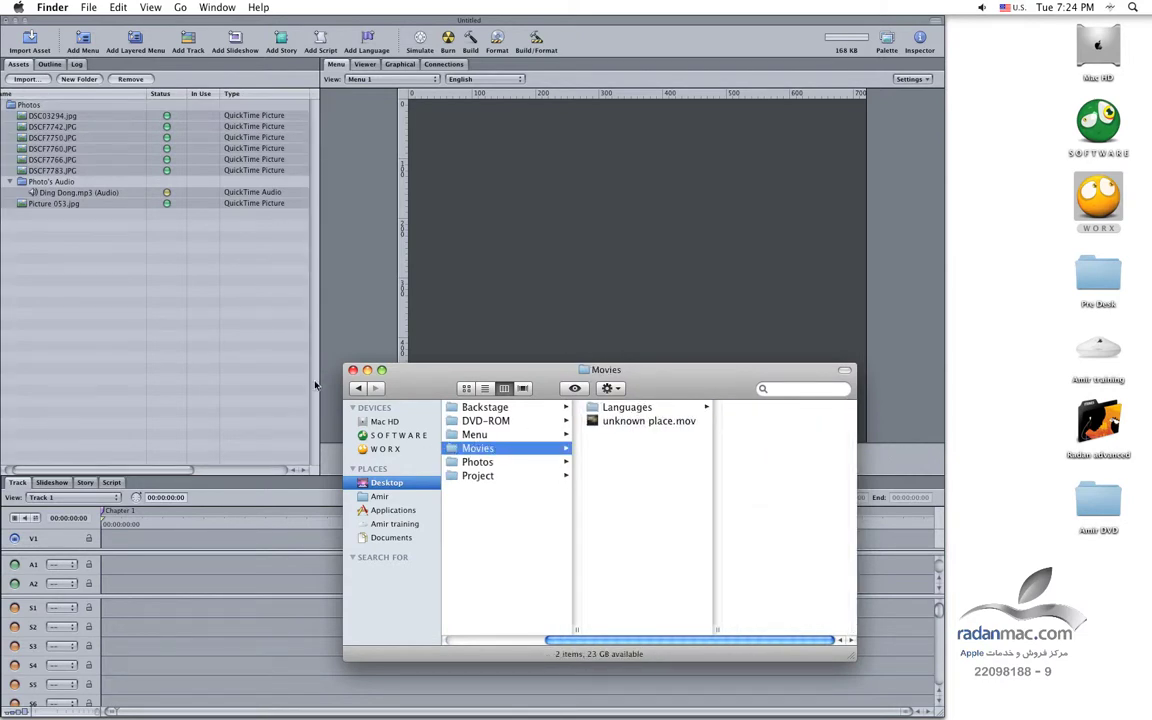
left_click_drag(296, 385, 300, 386)
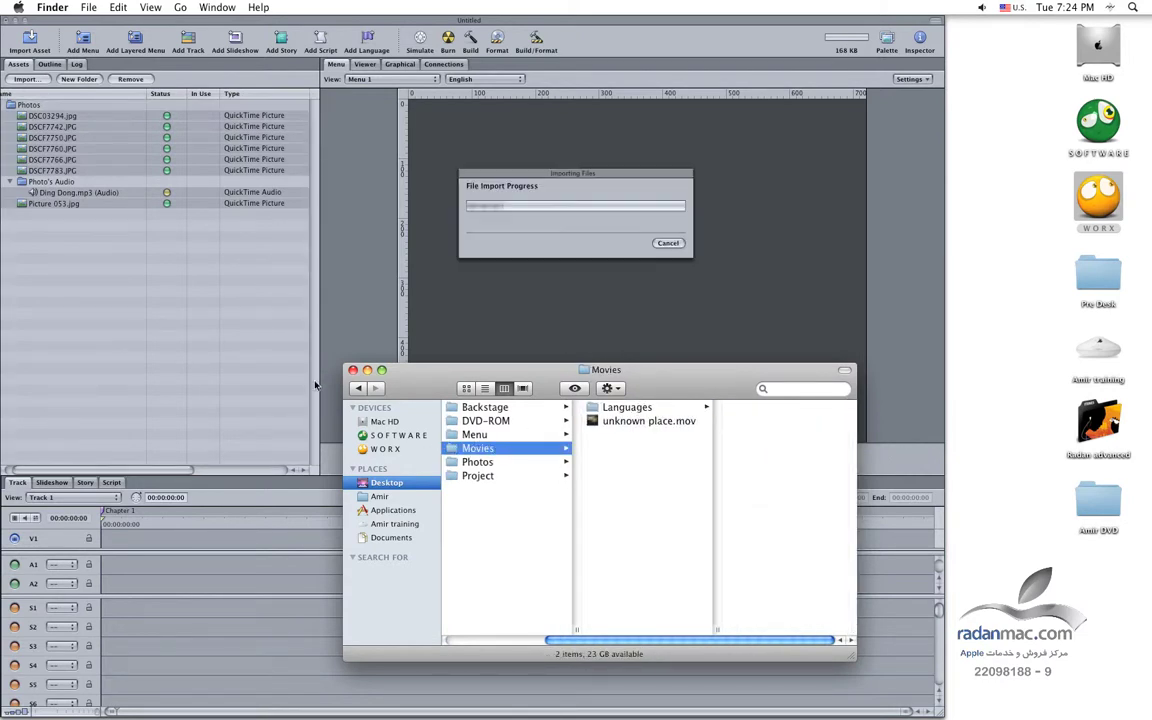
Step: Import the Menu and Backstage folders together into the project's assets and dismiss the import alert
left_click(500, 434)
left_click(505, 407, "super")
left_click_drag(462, 432, 105, 348)
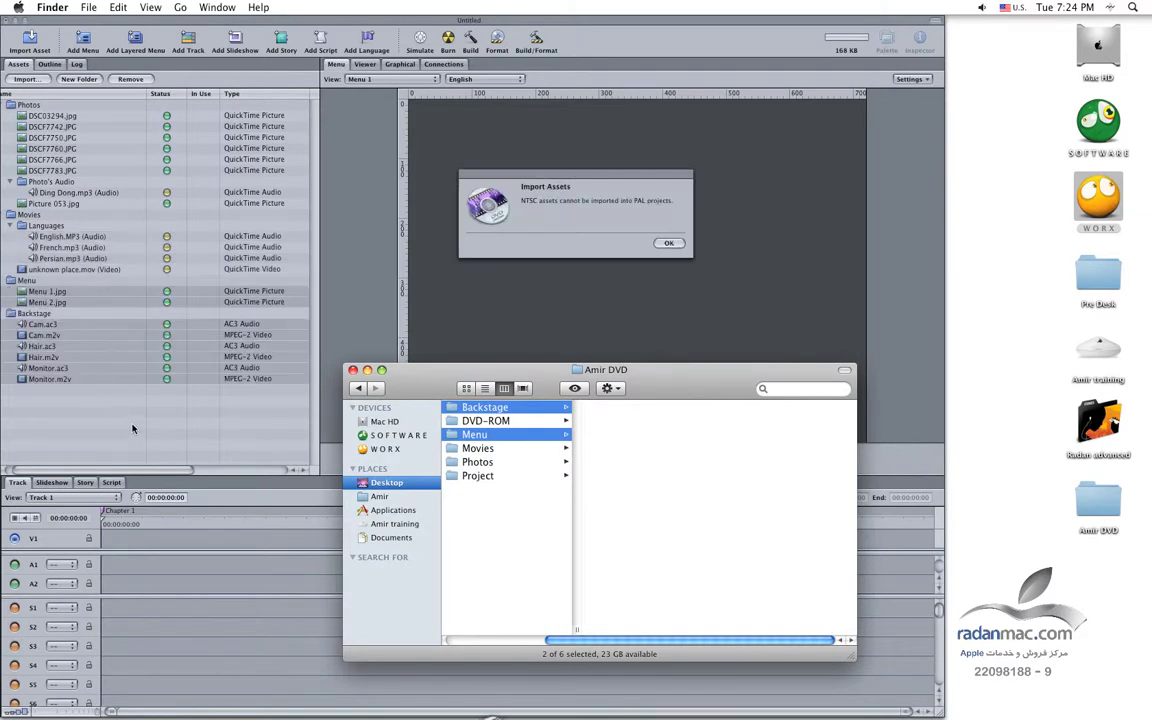
left_click(578, 214)
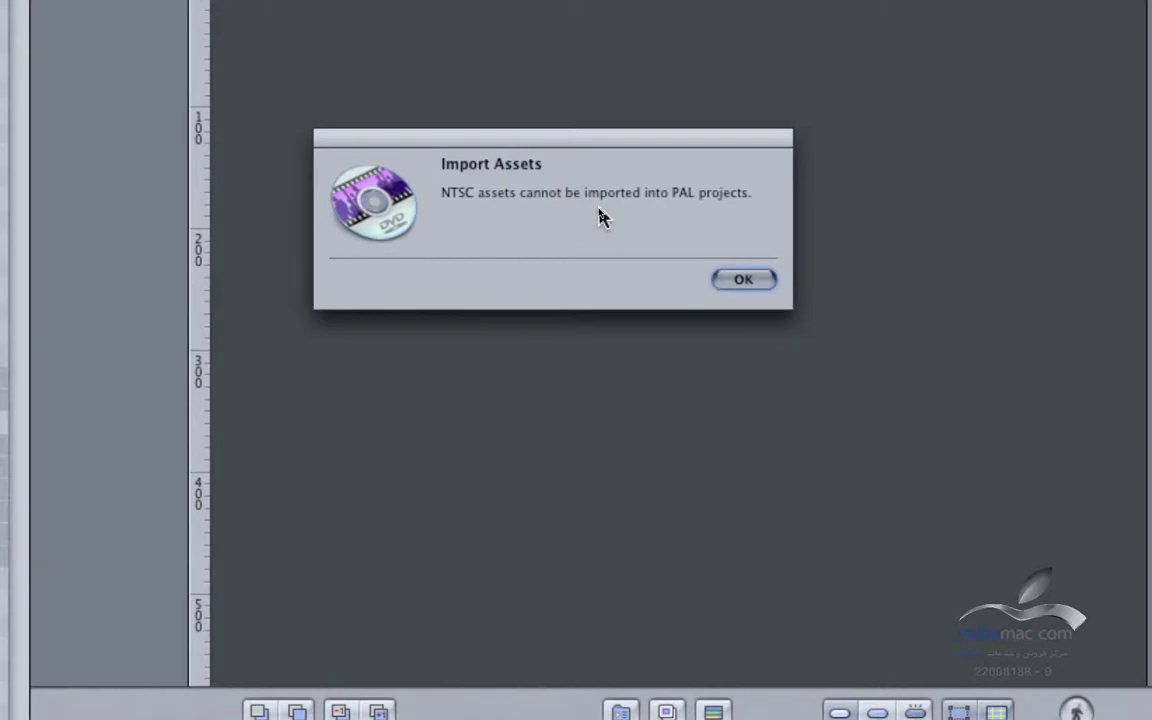
left_click(743, 279)
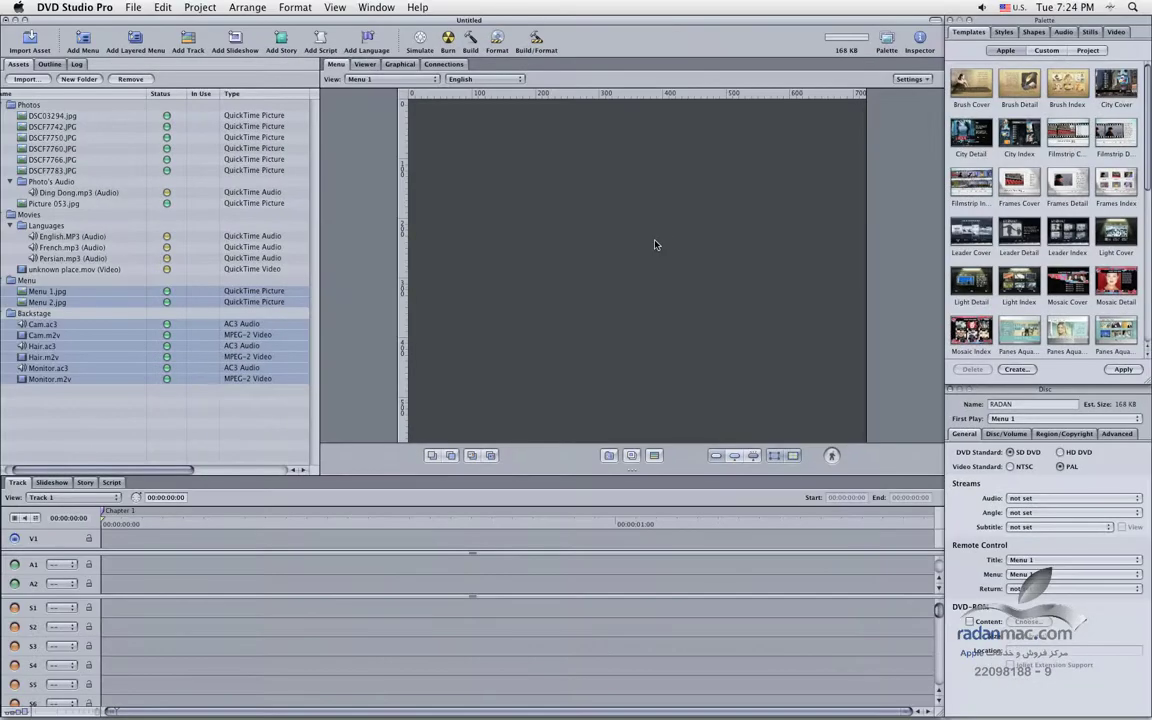
left_click(157, 400)
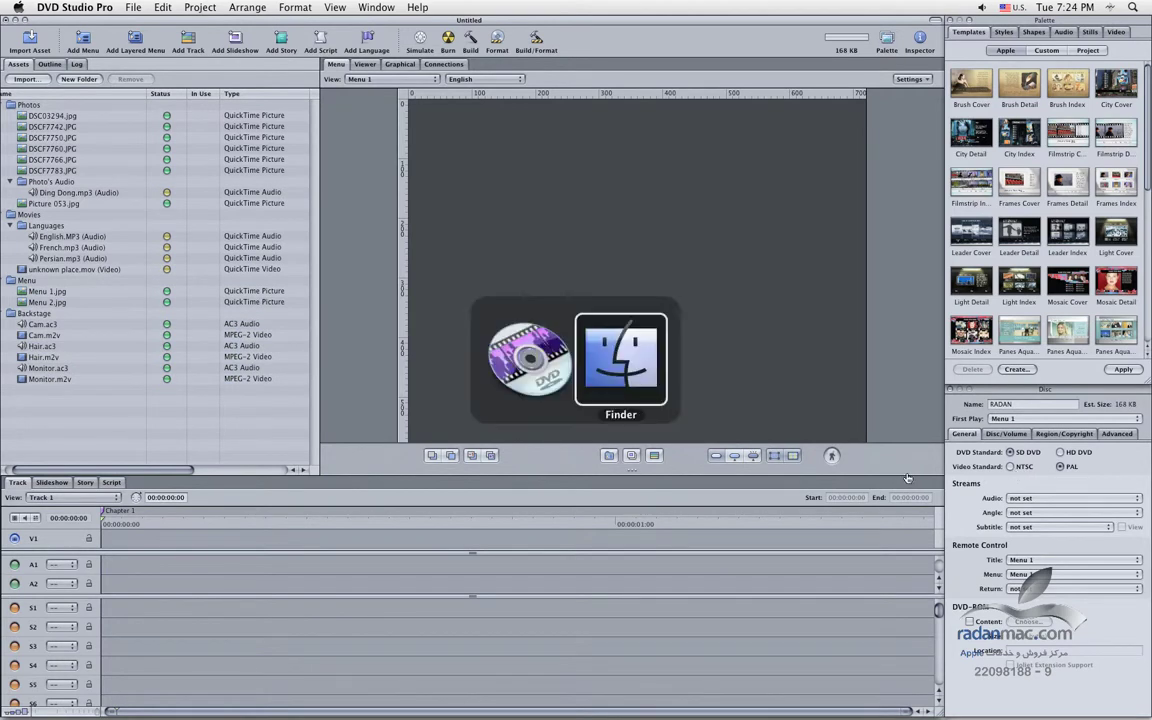
Step: Try to import Cam NTSC.m2v from the Backstage folder in Finder into the PAL project's assets
key("super+Tab")
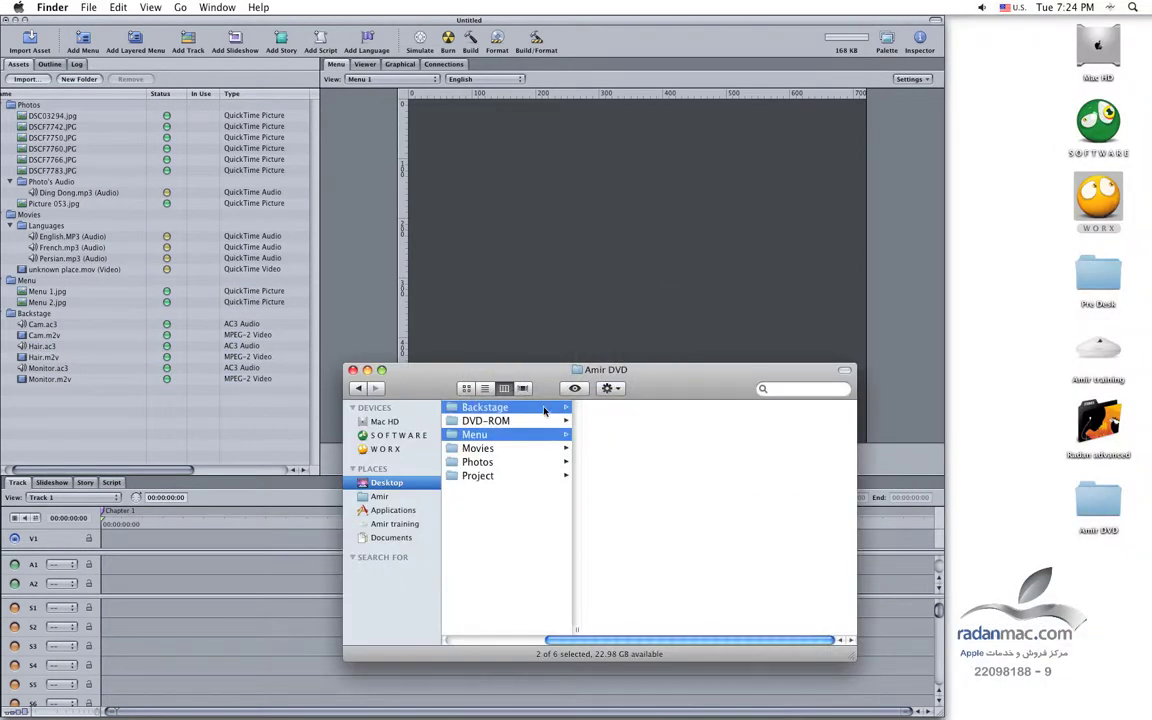
left_click(485, 407)
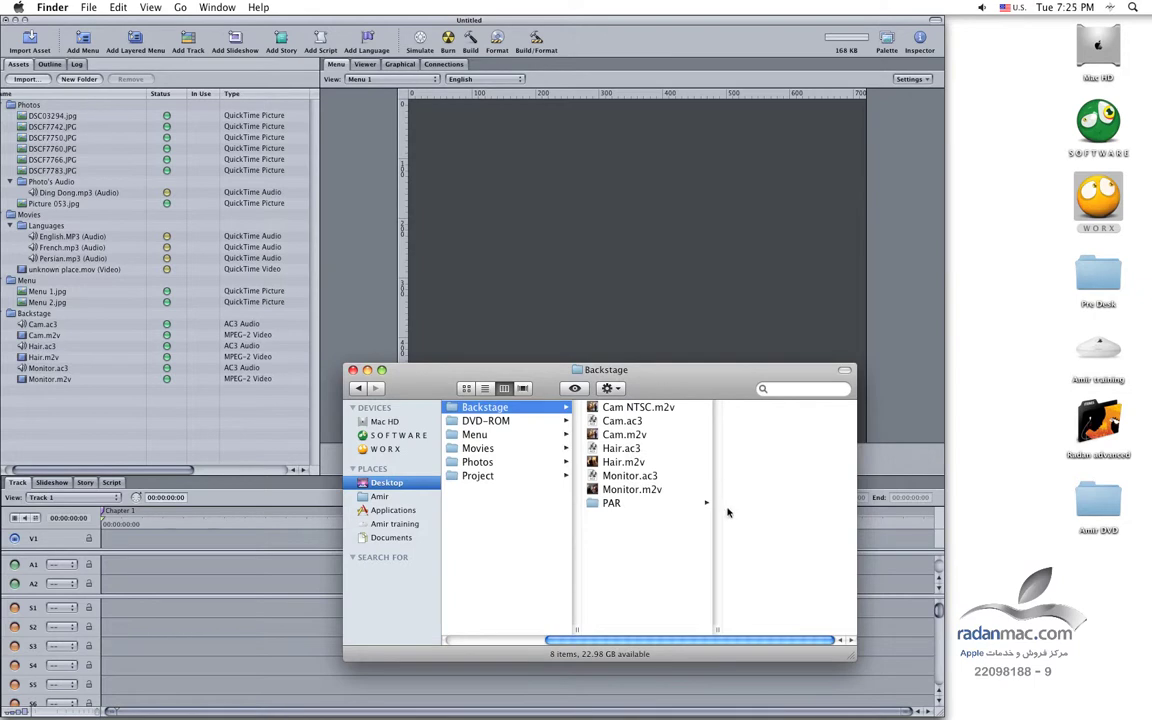
left_click_drag(600, 368, 520, 319)
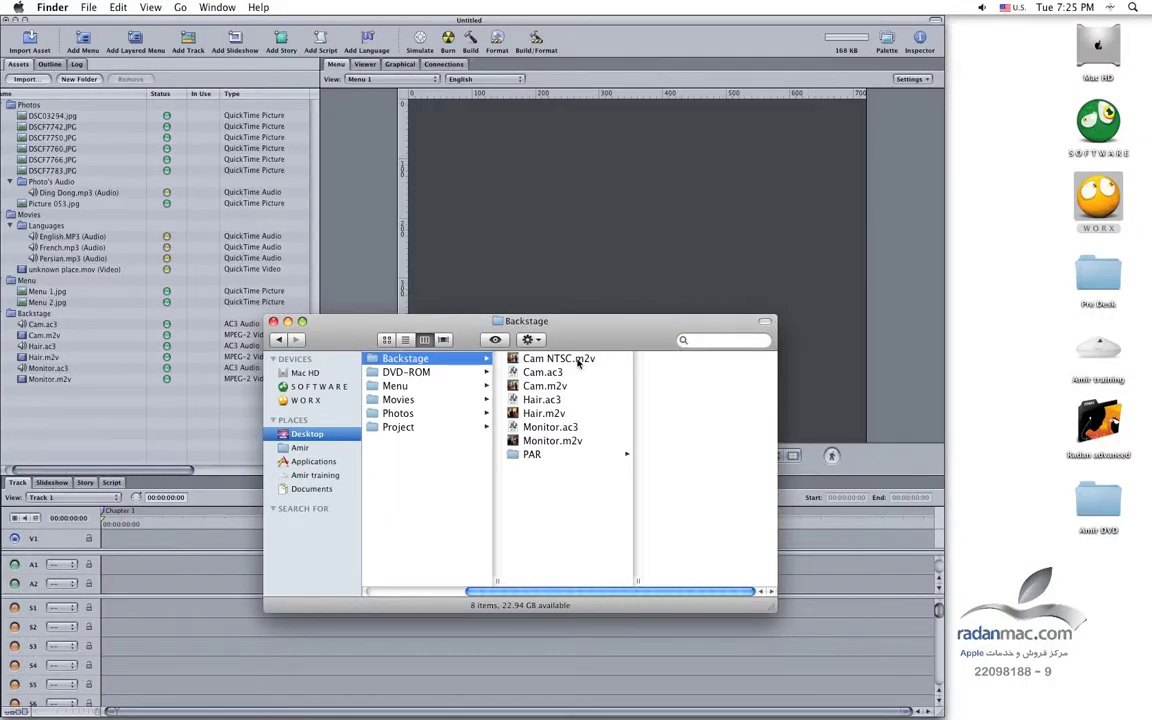
left_click_drag(578, 360, 135, 409)
left_click(545, 256)
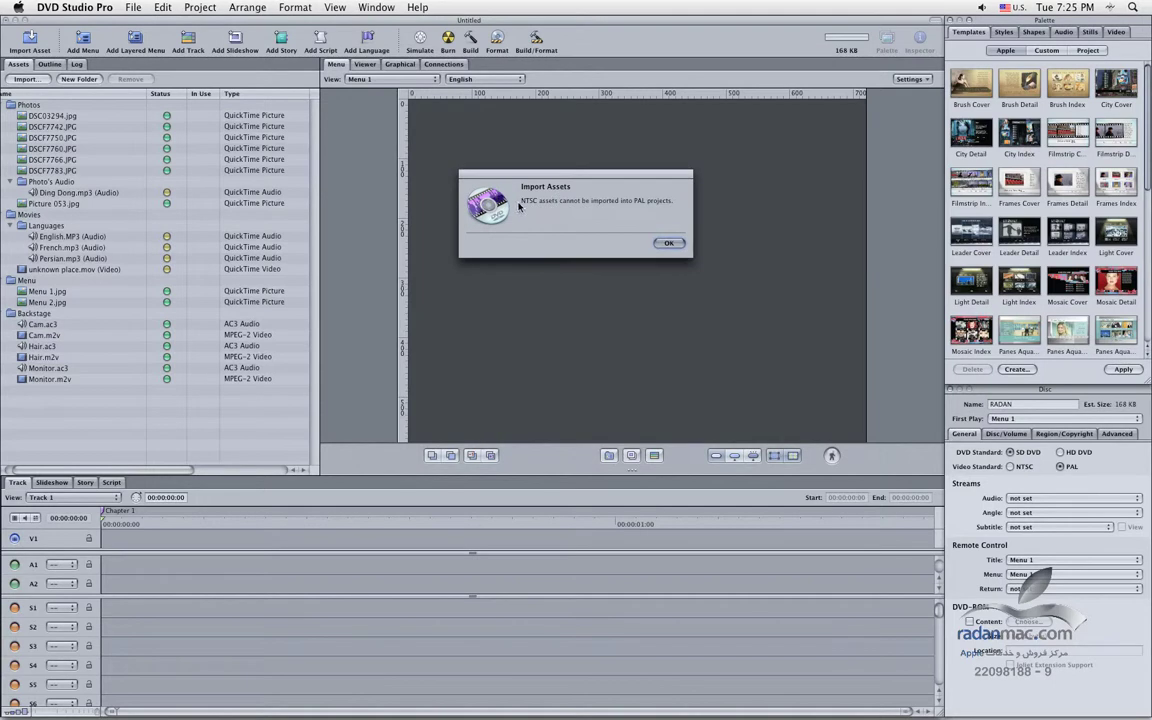
left_click(669, 244)
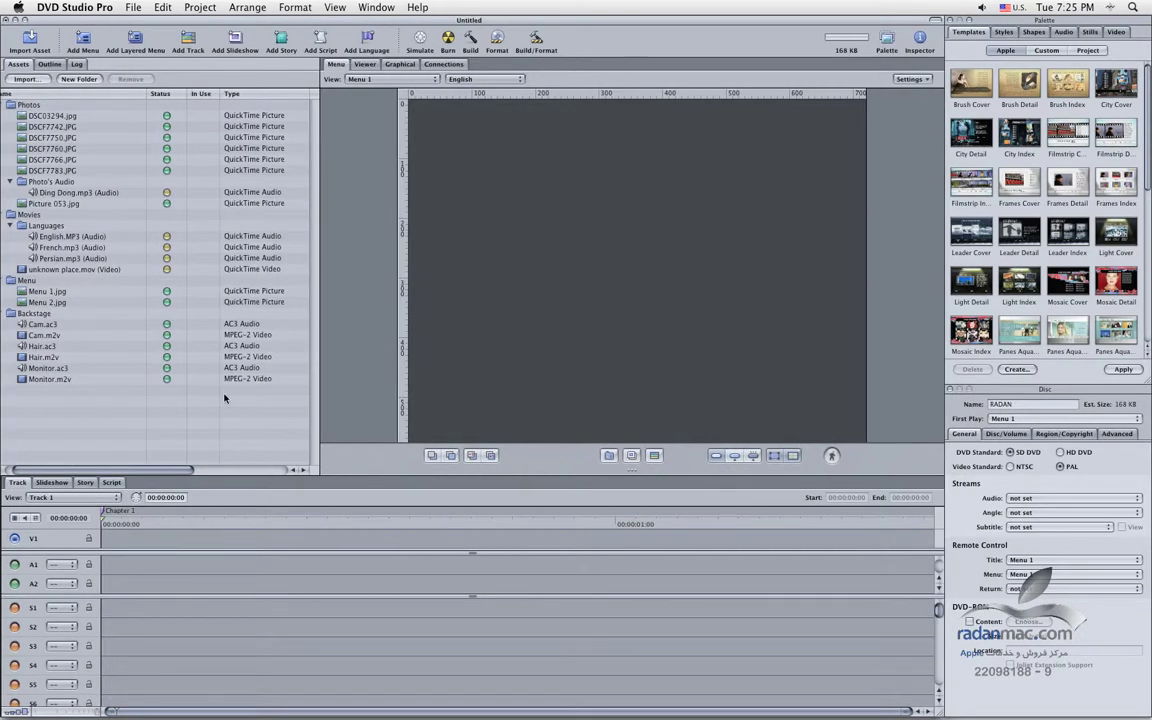
Step: Preview the unknown place.mov video asset in the Viewer and pause its playback
left_click_drag(157, 473, 147, 473)
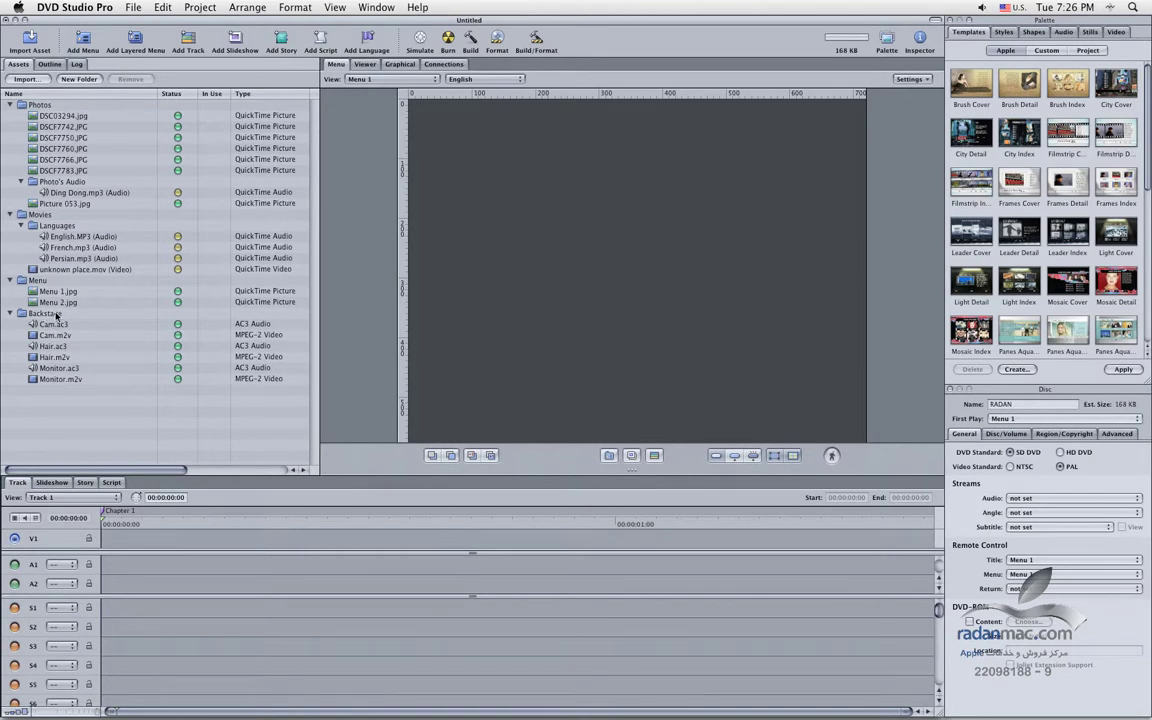
left_click(92, 270)
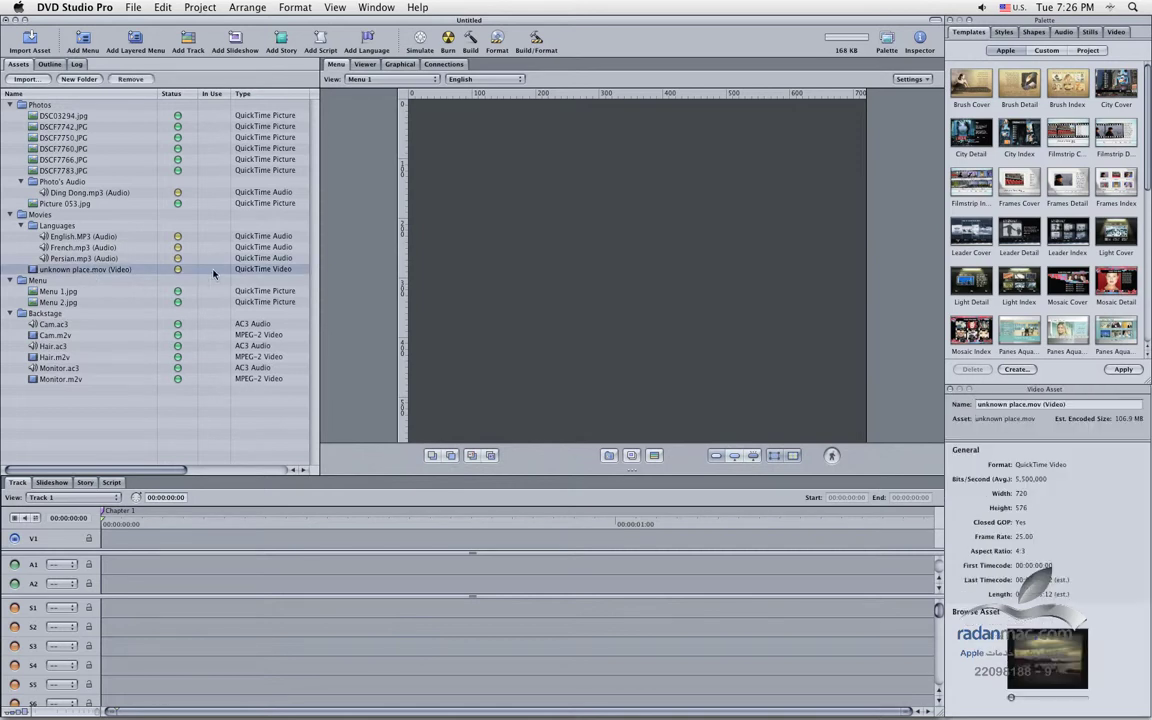
double_click(45, 272)
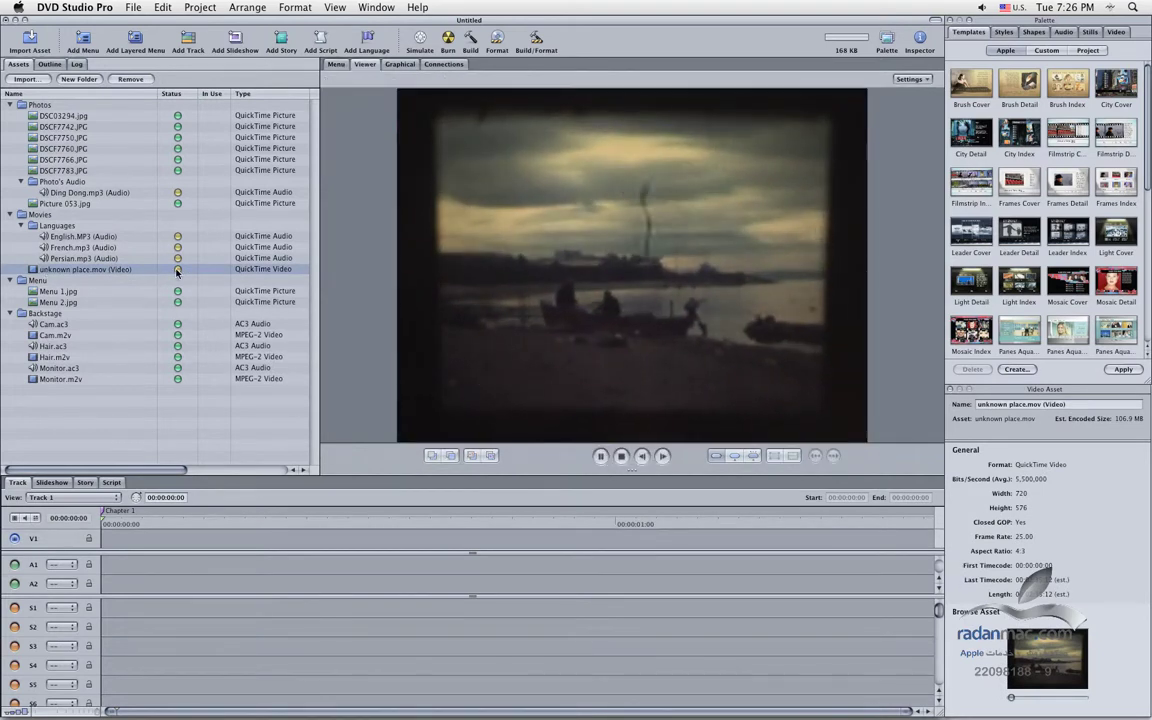
left_click(600, 456)
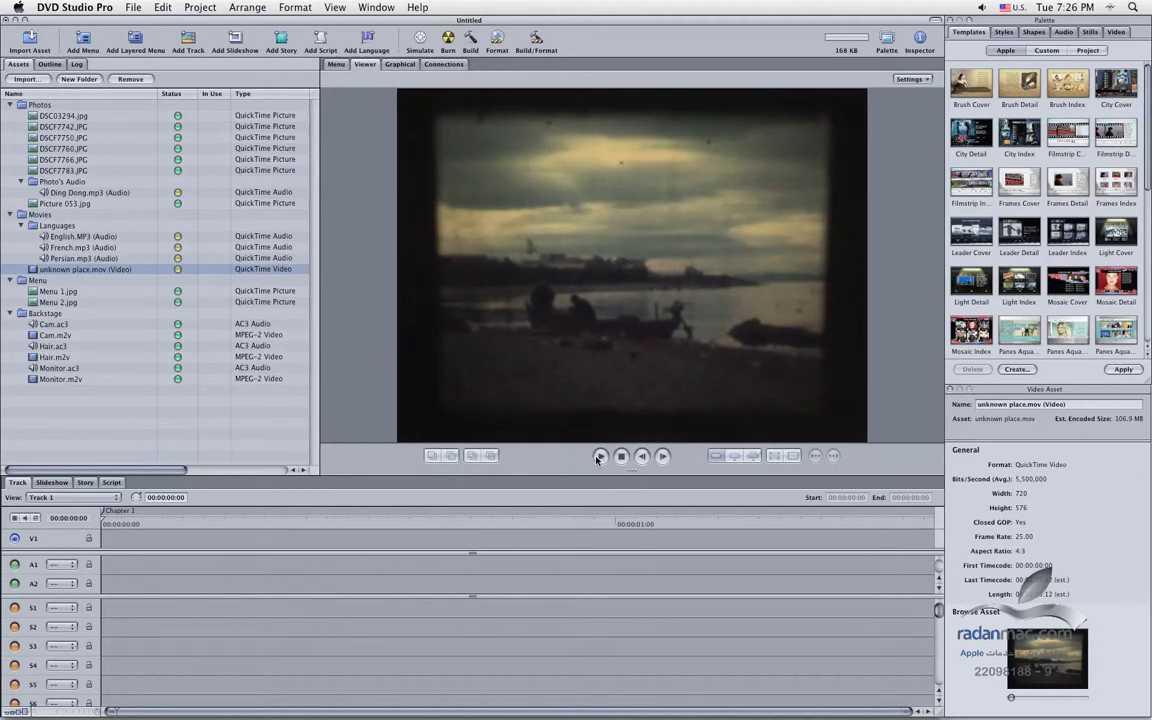
left_click(133, 7)
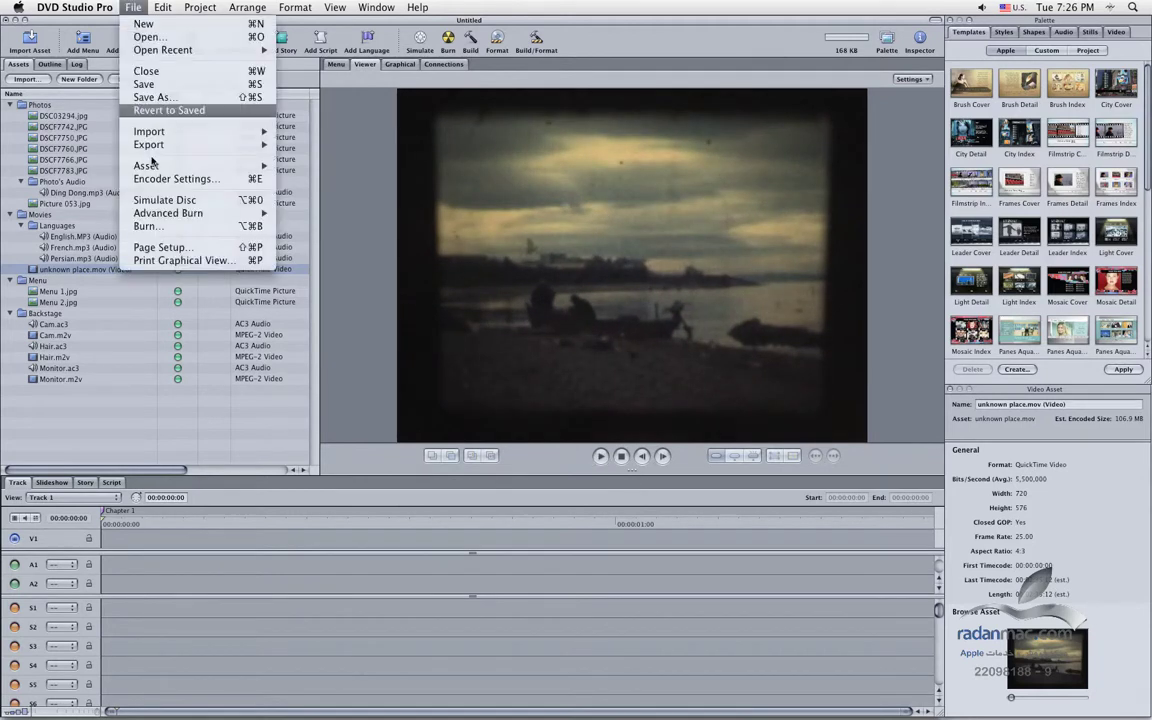
mouse_move(168, 212)
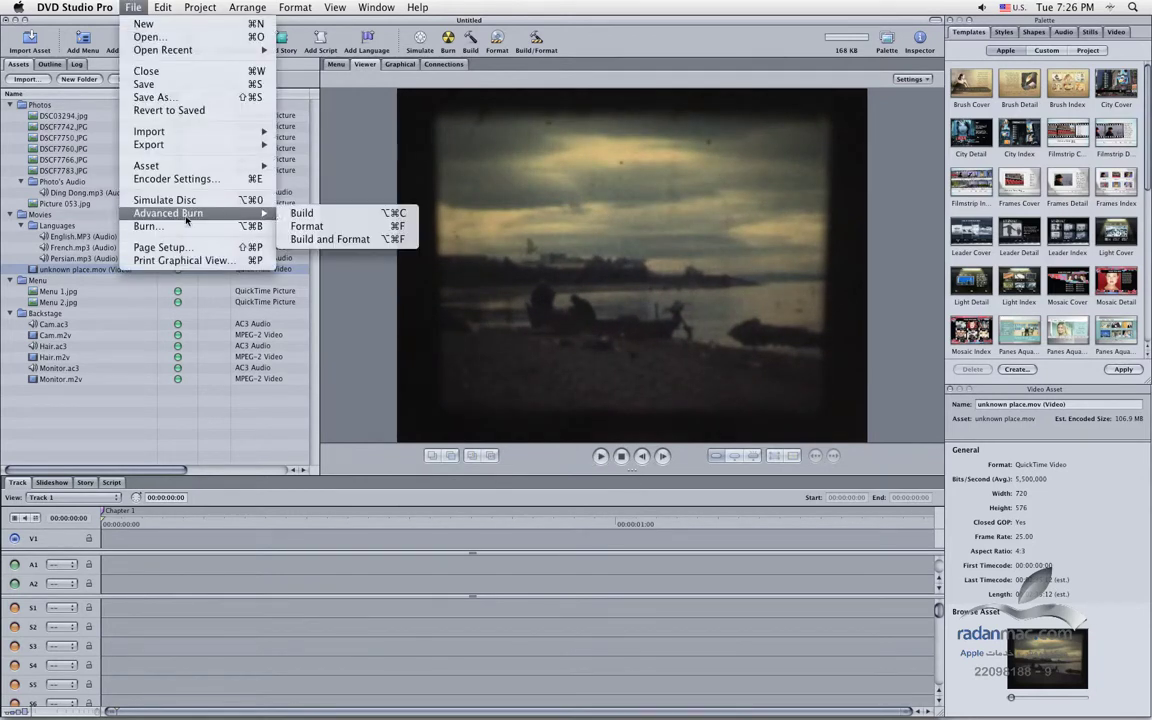
left_click(368, 214)
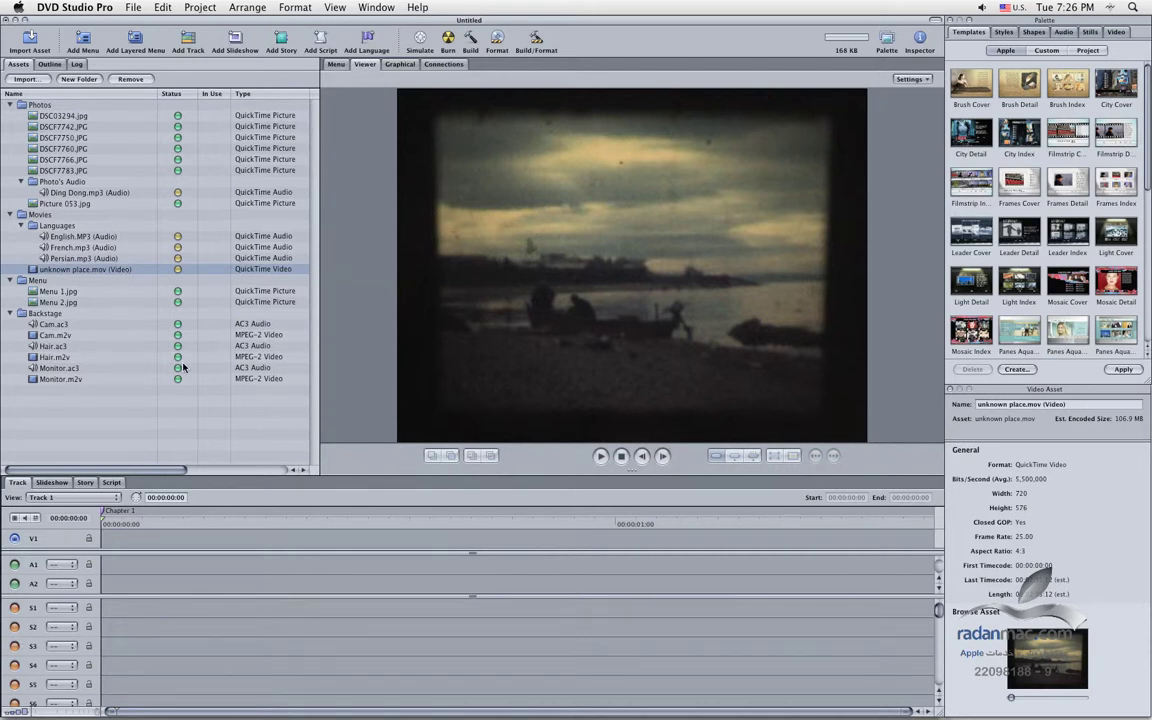
key("super+comma")
left_click_drag(526, 115, 542, 260)
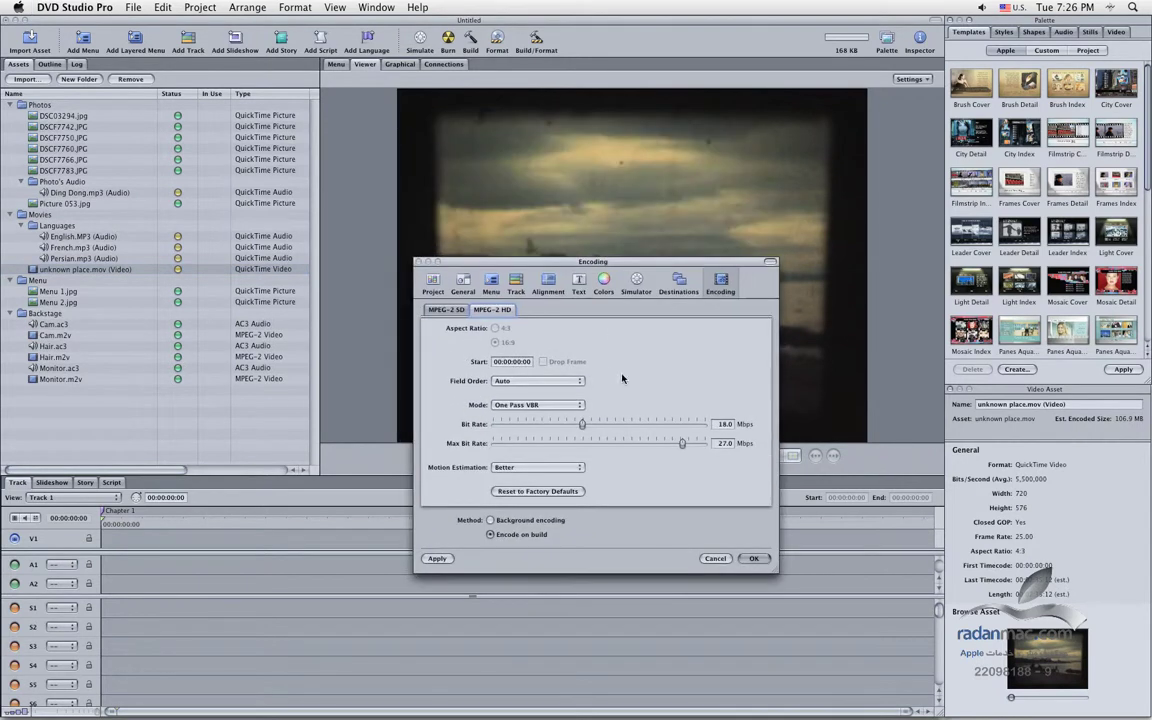
left_click(702, 558)
Step: Examine the MPEG-2 SD encoding preferences, including the mode and motion estimation options, and close the preferences without applying changes
left_click(75, 7)
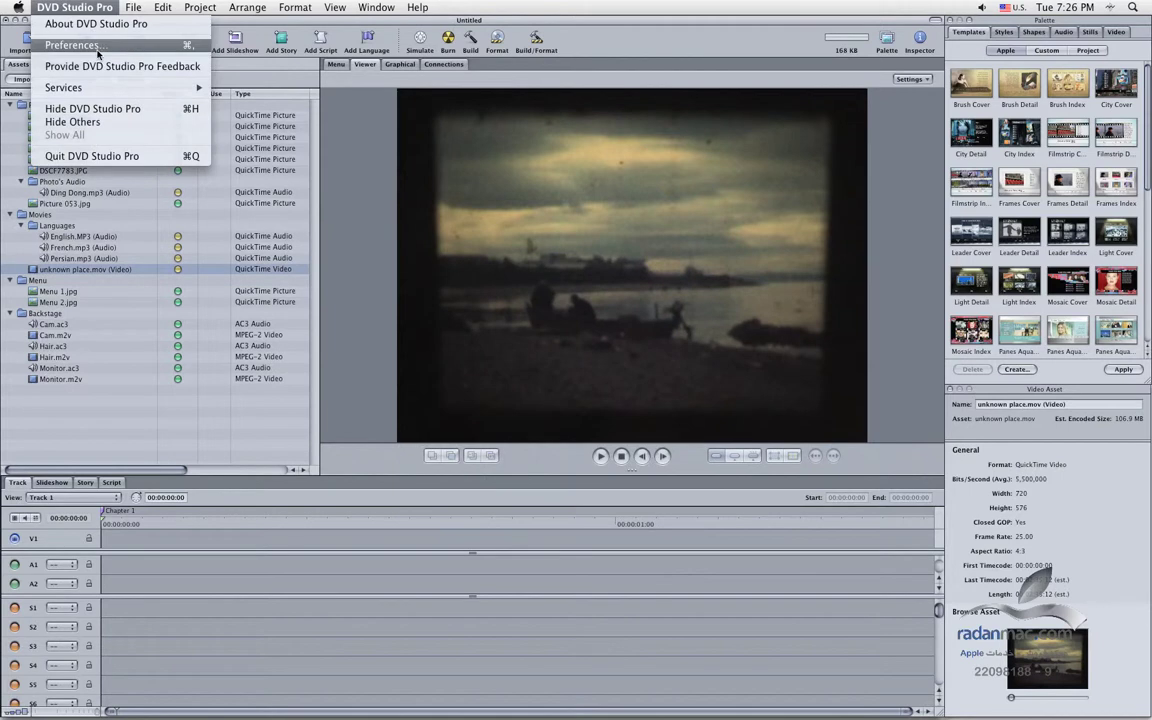
left_click(96, 48)
left_click_drag(652, 119, 740, 272)
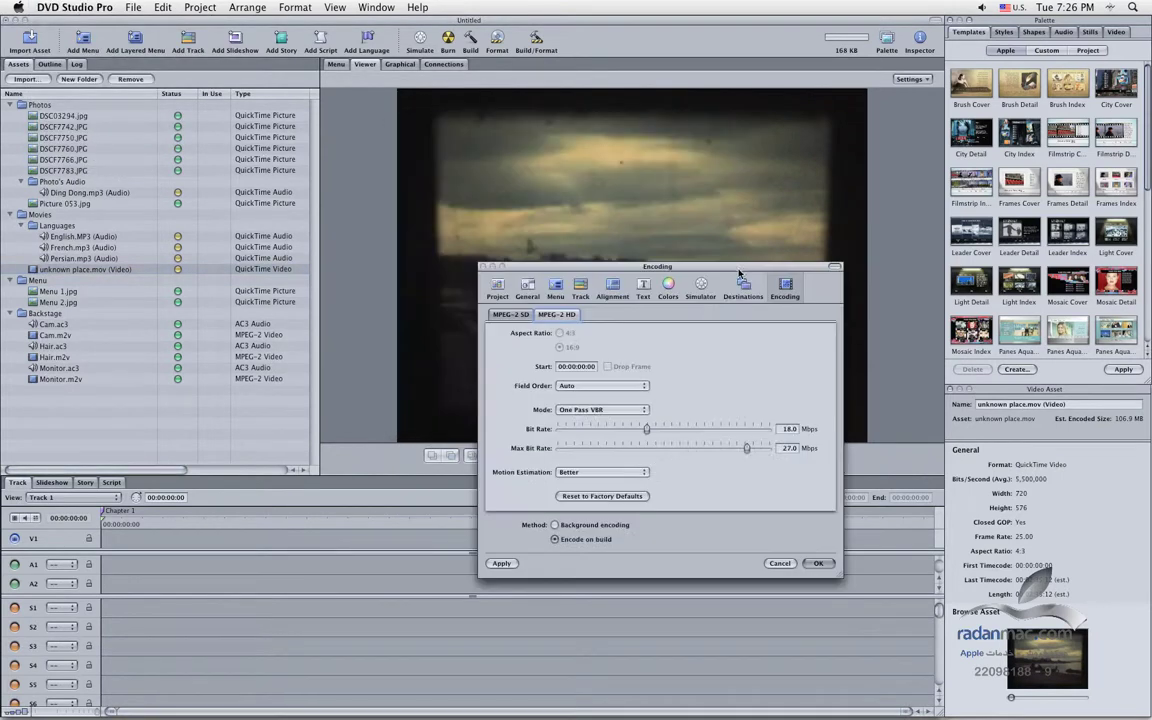
left_click(497, 287)
left_click(779, 288)
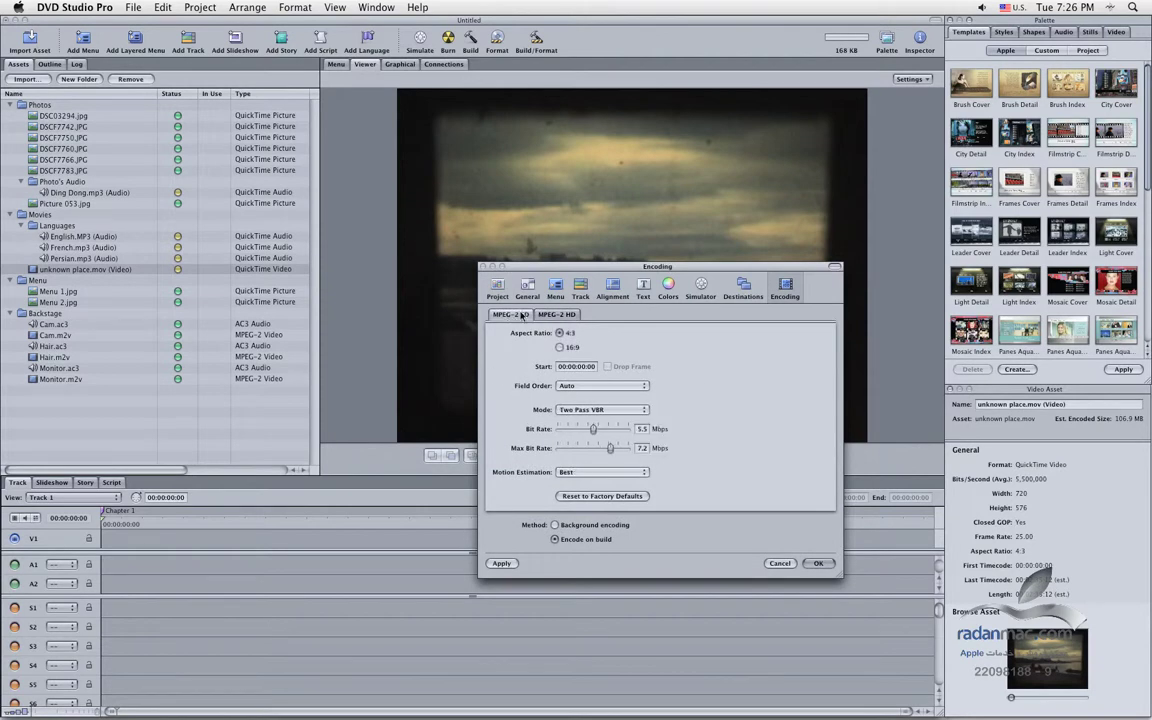
left_click(580, 410)
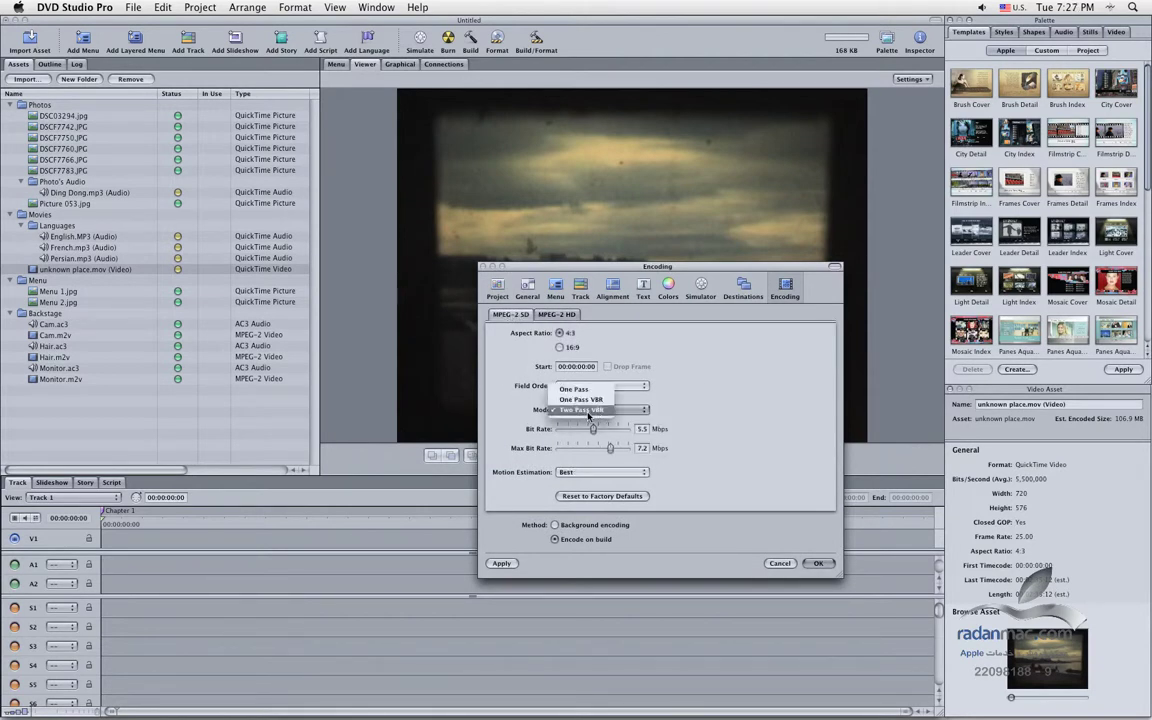
left_click(578, 410)
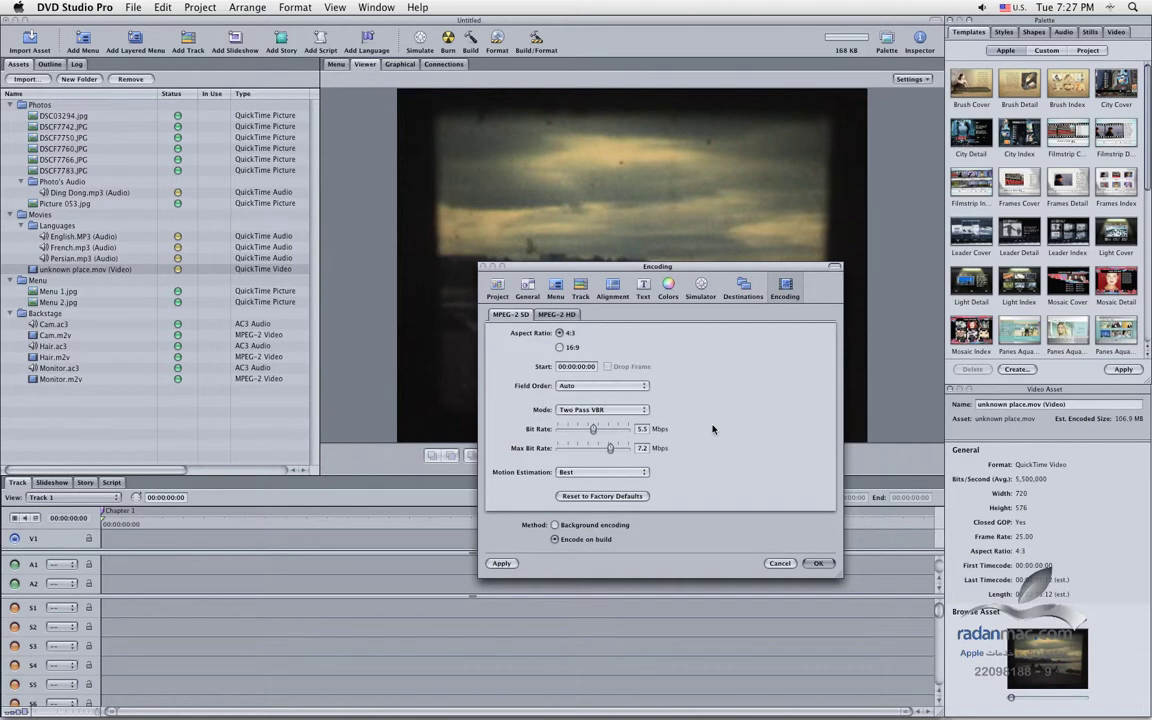
left_click(588, 472)
left_click(588, 472)
left_click(779, 563)
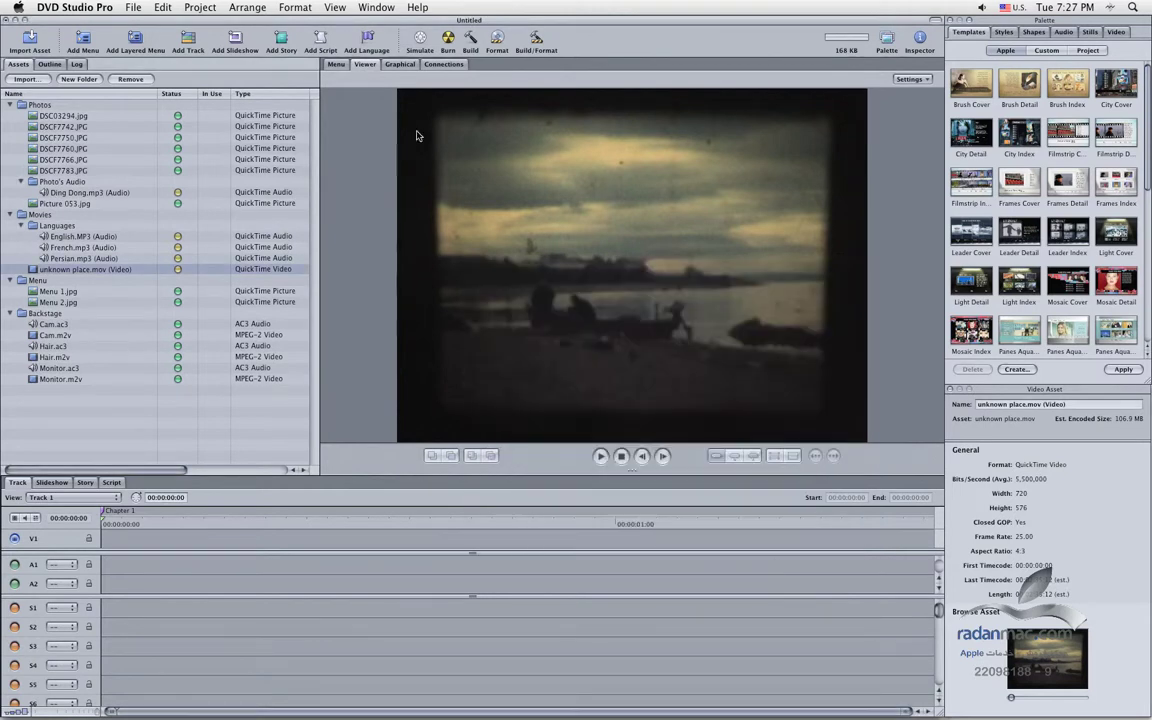